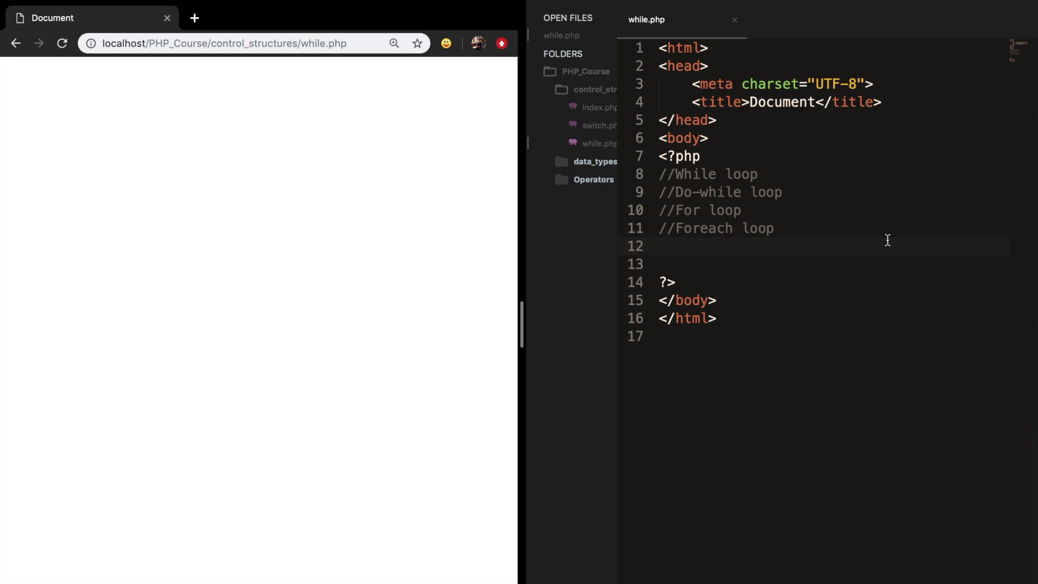
Highlight the While, Do-while, For and Foreach loop comments and the opening php tag
{"action": "left_click_drag", "start_coordinate": [675, 173], "coordinate": [757, 174]}
{"action": "left_click", "coordinate": [683, 193]}
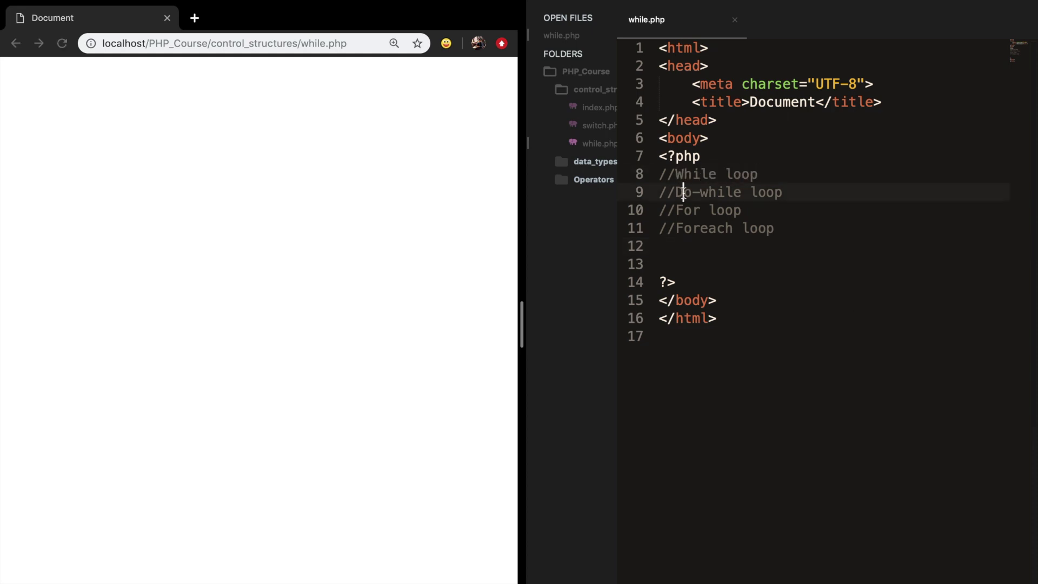
{"action": "left_click_drag", "start_coordinate": [675, 192], "coordinate": [743, 192]}
{"action": "left_click_drag", "start_coordinate": [676, 210], "coordinate": [699, 211]}
{"action": "double_click", "coordinate": [702, 229]}
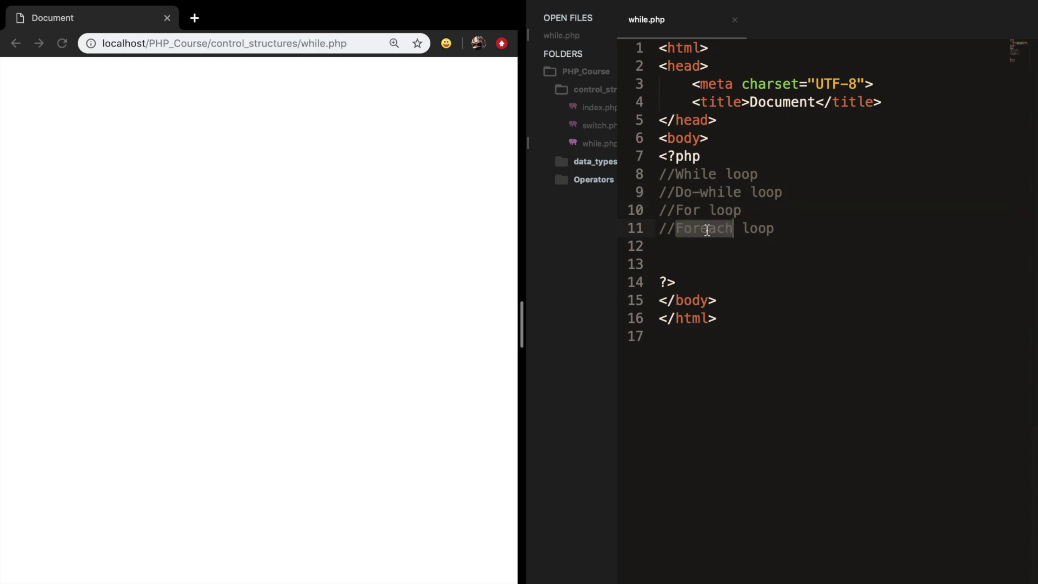
{"action": "left_click", "coordinate": [711, 159]}
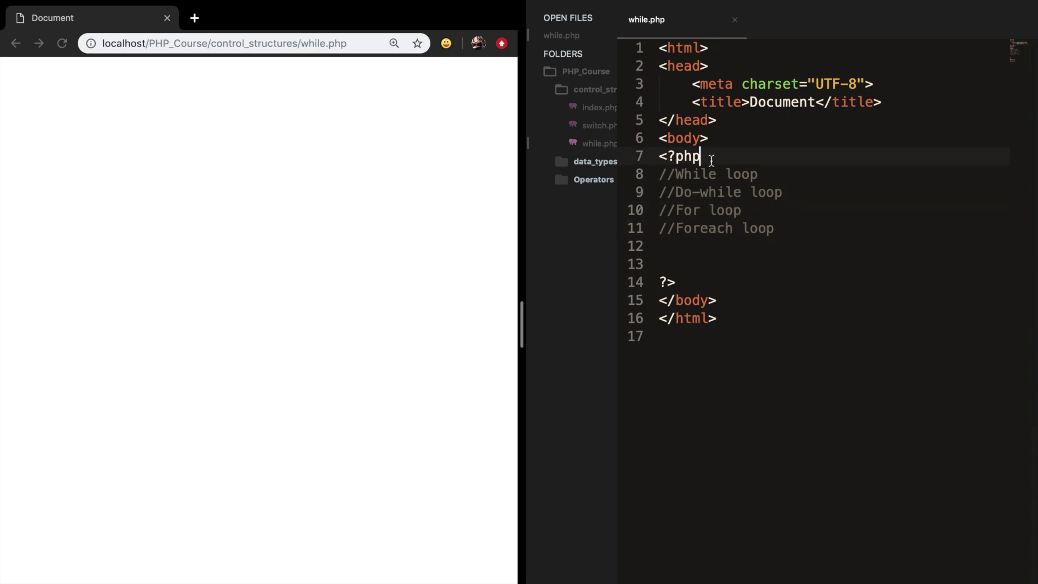
{"action": "double_click", "coordinate": [711, 159]}
Add echo "1"; on a new line below line 12 and duplicate it
{"action": "left_click", "coordinate": [695, 236]}
{"action": "key", "text": "Return"}
{"action": "type", "text": "ec"}
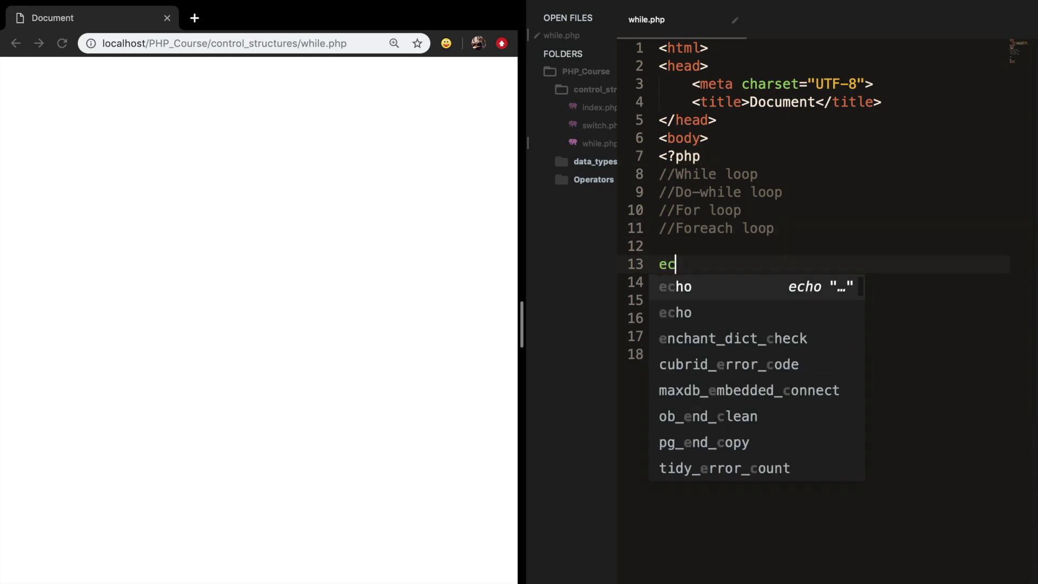
{"action": "type", "text": "ho \"1\";"}
{"action": "key", "text": "super+c"}
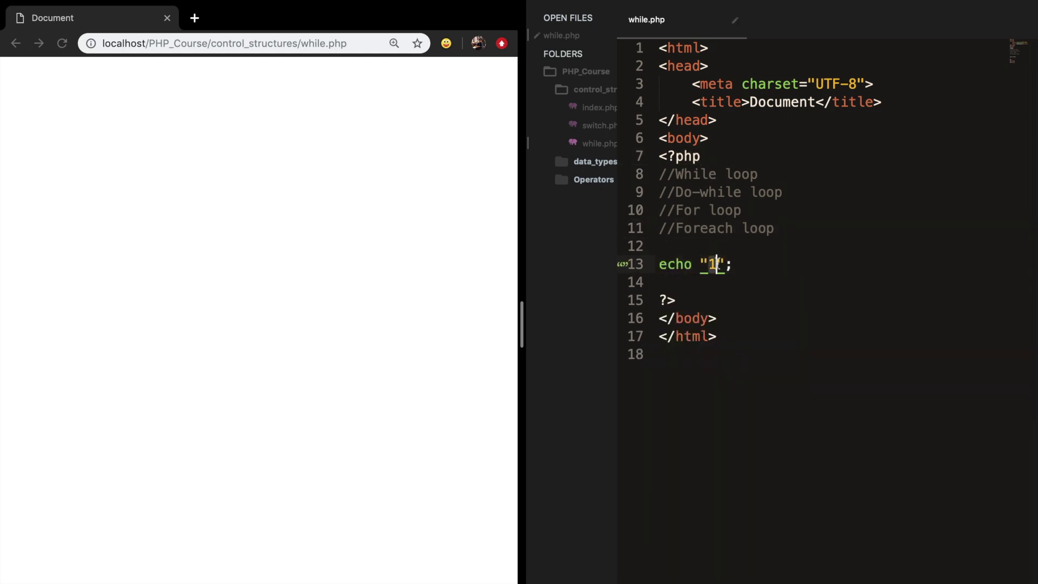
{"action": "key", "text": "Down"}
{"action": "key", "text": "super+v"}
{"action": "key", "text": "super+v"}
Change the duplicated echoes to print 2 and 3, then reload Chrome to show 123
{"action": "left_click", "coordinate": [717, 283]}
{"action": "key", "text": "BackSpace"}
{"action": "type", "text": "2"}
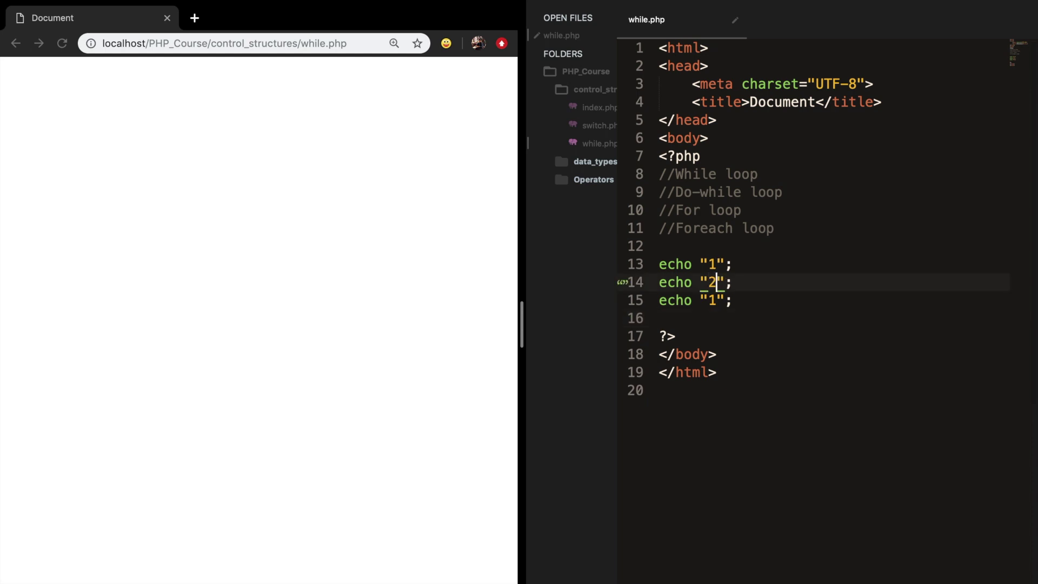
{"action": "key", "text": "Down"}
{"action": "key", "text": "BackSpace"}
{"action": "type", "text": "3"}
{"action": "key", "text": "super+r"}
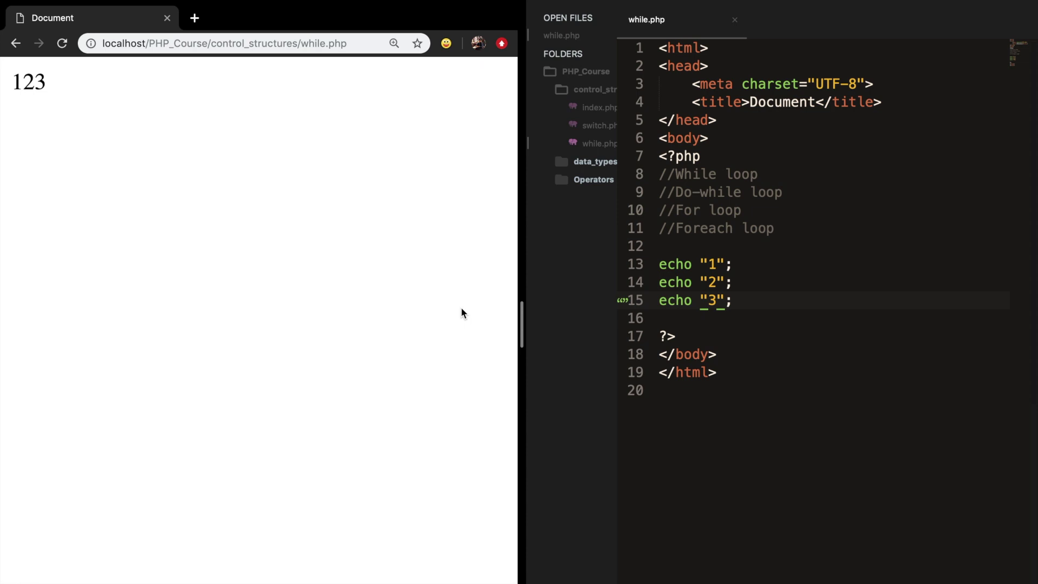
Select the three echo statements in while.php
{"action": "left_click", "coordinate": [744, 301]}
{"action": "left_click", "coordinate": [744, 301]}
{"action": "left_click_drag", "start_coordinate": [768, 307], "coordinate": [657, 263]}
Delete the three echo lines and write an empty while () loop with braces on separate lines
{"action": "key", "text": "BackSpace"}
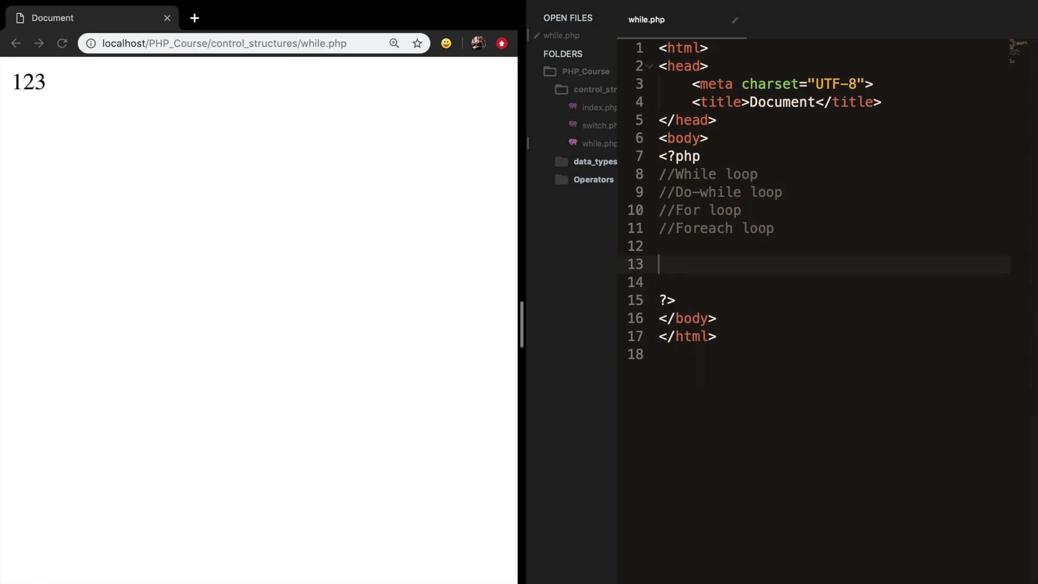
{"action": "type", "text": "while () "}
{"action": "type", "text": "{"}
{"action": "key", "text": "Return"}
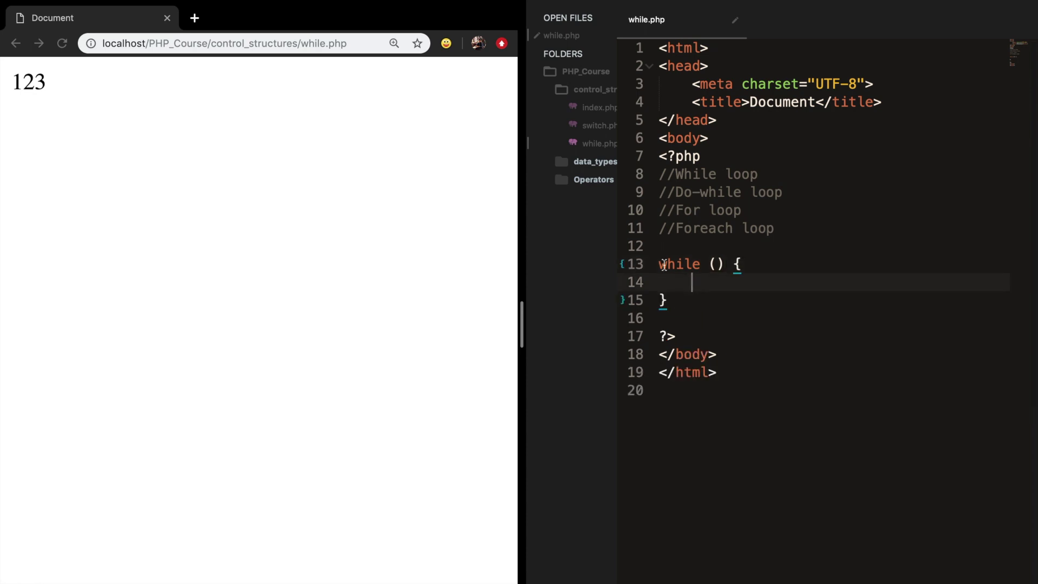
{"action": "left_click", "coordinate": [718, 265]}
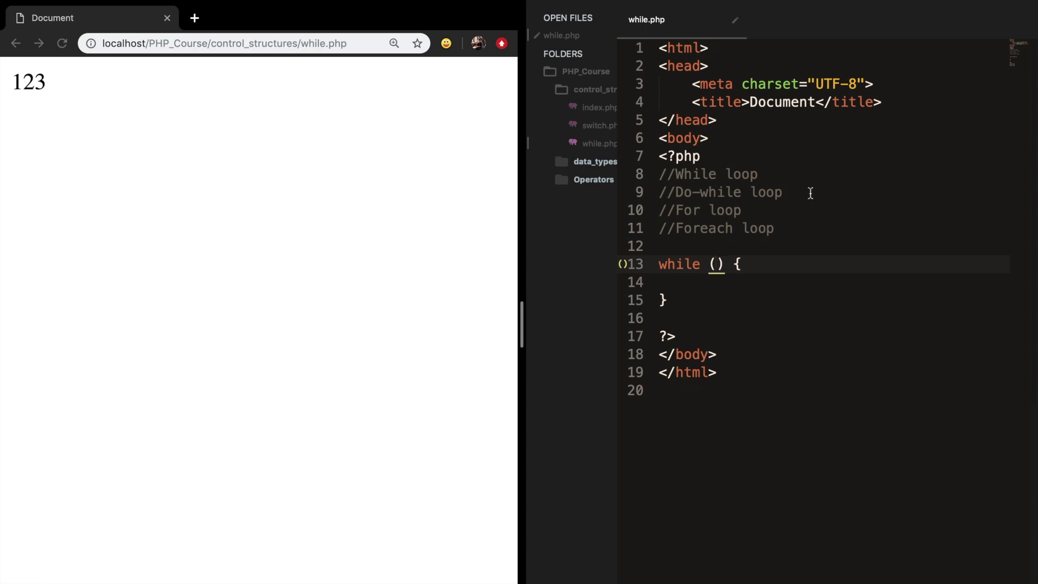
Extend the While loop comment to note it suits an unknown number of iterations
{"action": "left_click", "coordinate": [816, 174]}
{"action": "type", "text": "- "}
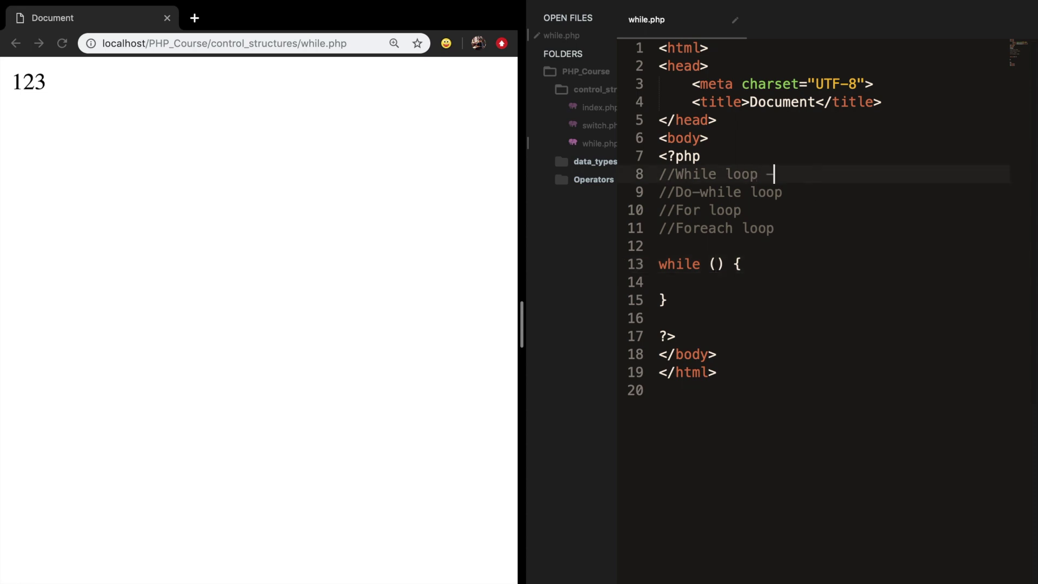
{"action": "type", "text": "Don't know the number of iterations"}
{"action": "left_click", "coordinate": [717, 281]}
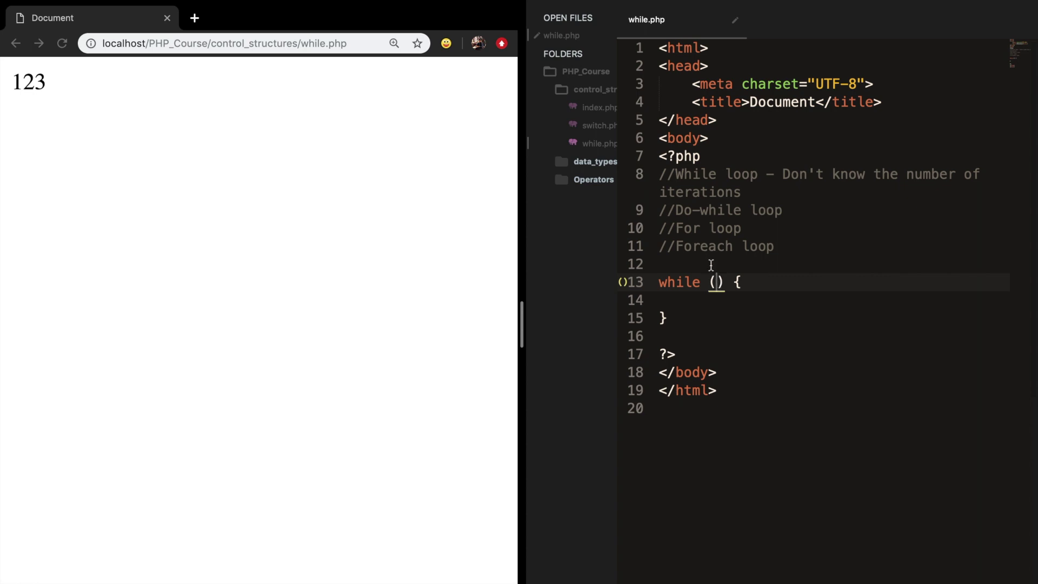
{"action": "left_click", "coordinate": [711, 262]}
Initialize $x = 1; above the loop, give it the condition $x <= 10, save, and reload the browser
{"action": "key", "text": "Return"}
{"action": "type", "text": "$x ="}
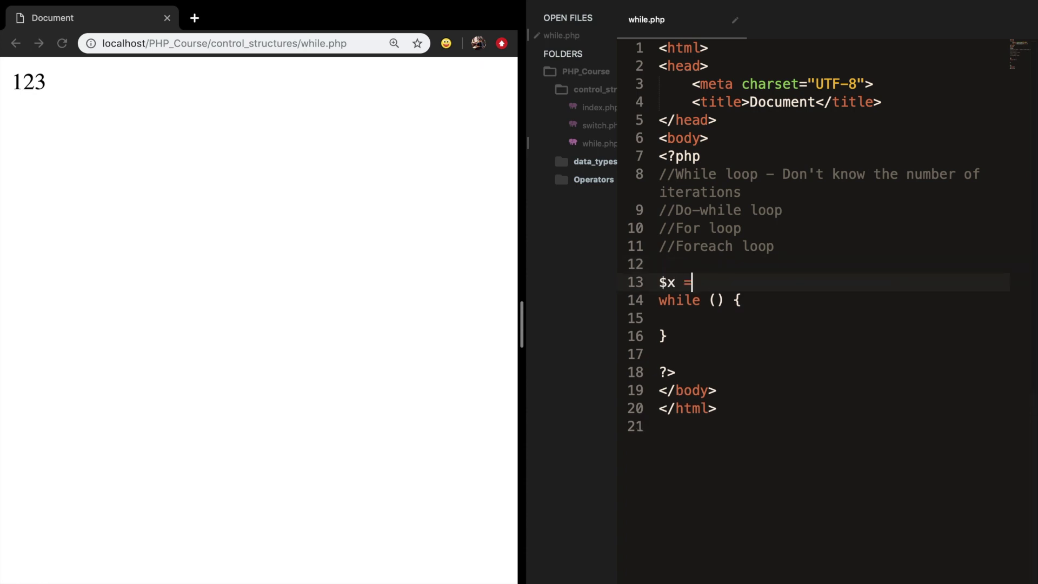
{"action": "type", "text": " 1;"}
{"action": "key", "text": "Return"}
{"action": "left_click", "coordinate": [715, 318]}
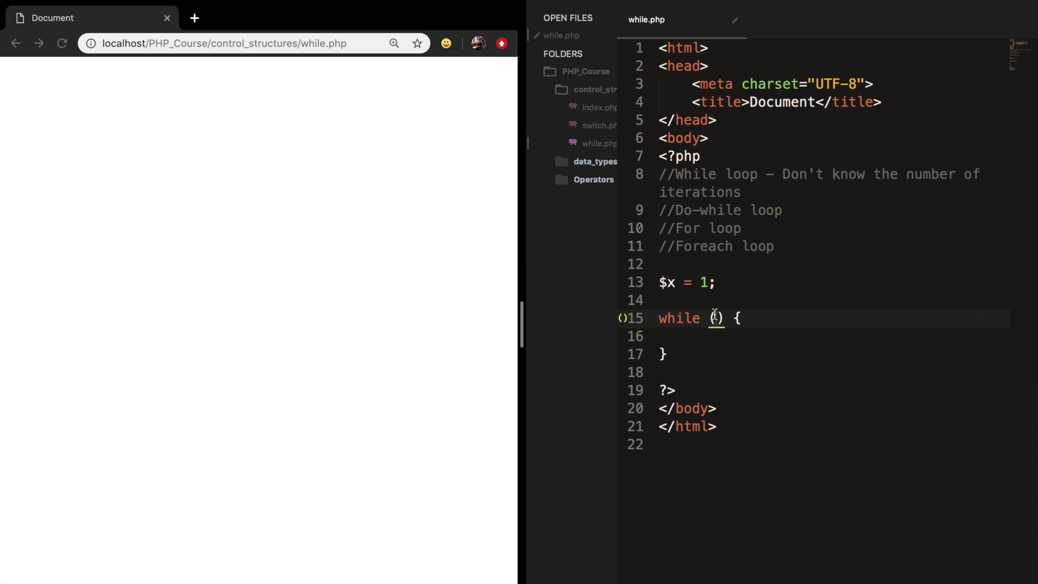
{"action": "type", "text": "$"}
{"action": "type", "text": "x <= "}
{"action": "type", "text": "10"}
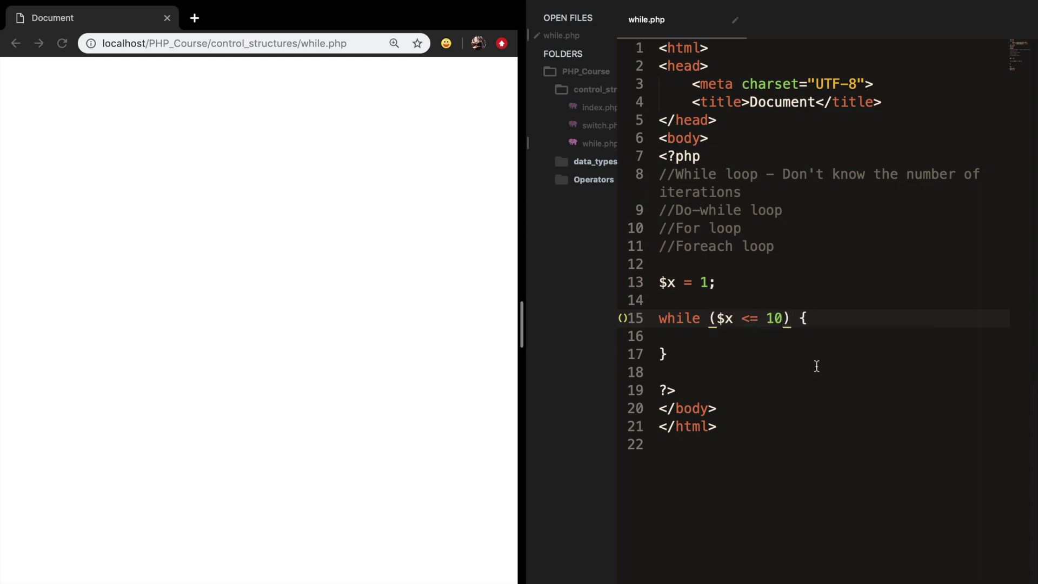
{"action": "left_click", "coordinate": [816, 367]}
{"action": "key", "text": "super+s"}
{"action": "left_click", "coordinate": [408, 346]}
{"action": "key", "text": "super+r"}
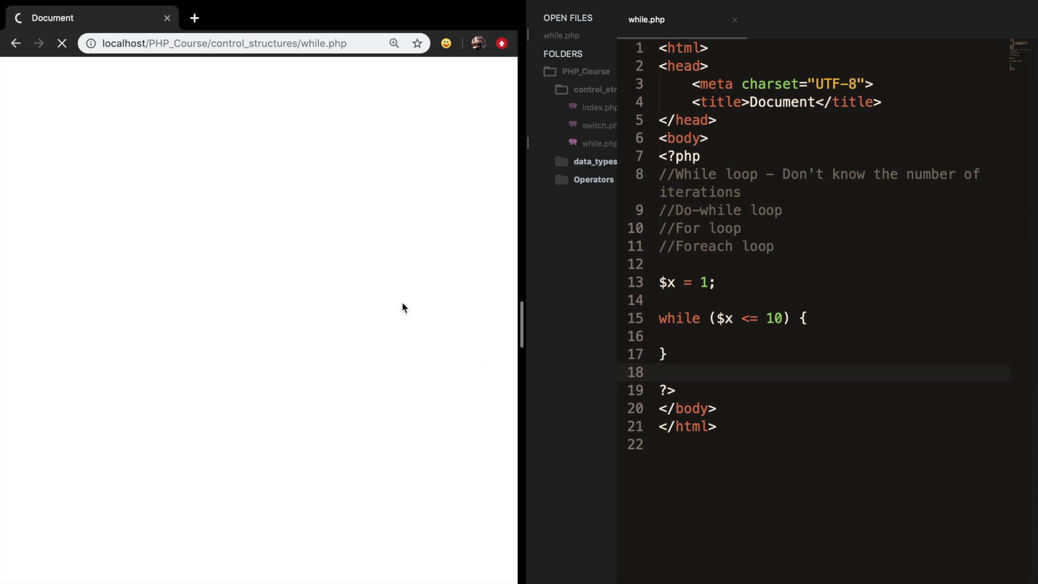
Add an indented echo $x . "<br>"; line inside the loop body
{"action": "left_click", "coordinate": [693, 334]}
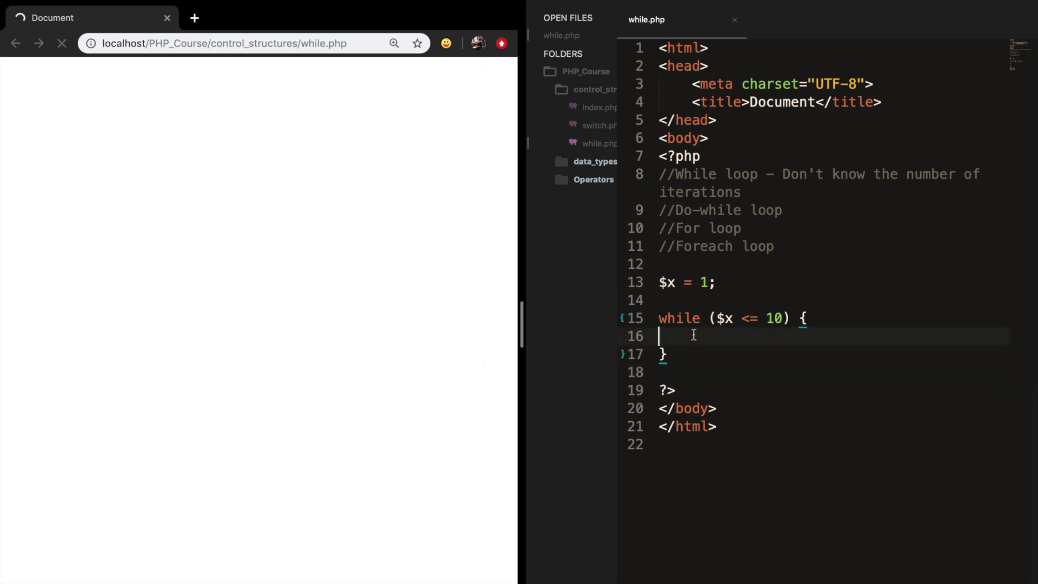
{"action": "key", "text": "Tab"}
{"action": "type", "text": "echo $x "}
{"action": "type", "text": ". \"<br>\";"}
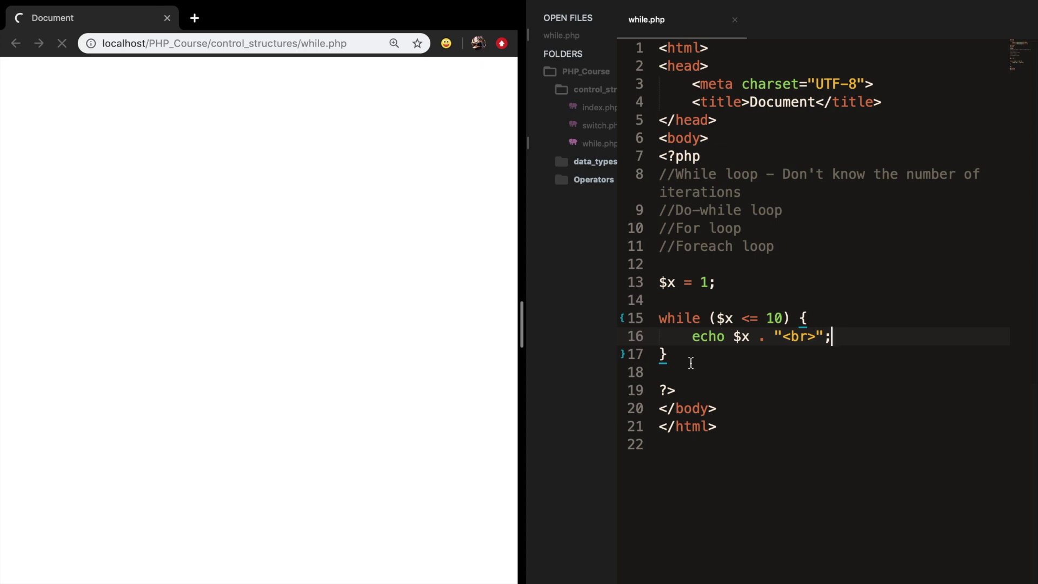
{"action": "left_click", "coordinate": [786, 343]}
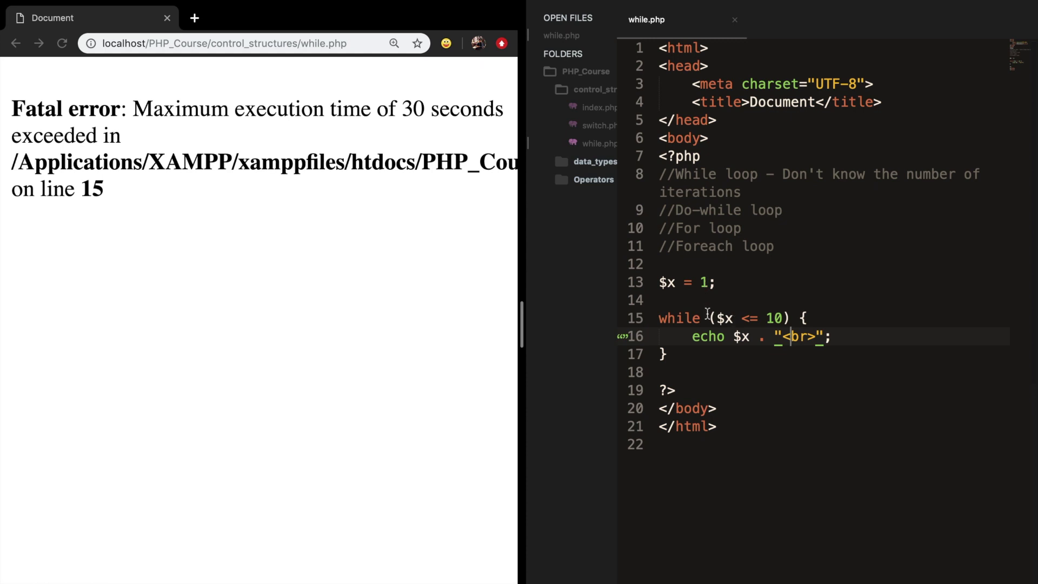
{"action": "left_click_drag", "start_coordinate": [715, 318], "coordinate": [734, 322]}
{"action": "left_click_drag", "start_coordinate": [691, 336], "coordinate": [831, 338]}
{"action": "left_click", "coordinate": [766, 354]}
{"action": "left_click", "coordinate": [835, 334]}
Add $x++; at the end of the loop body and reload the browser tab
{"action": "key", "text": "Return"}
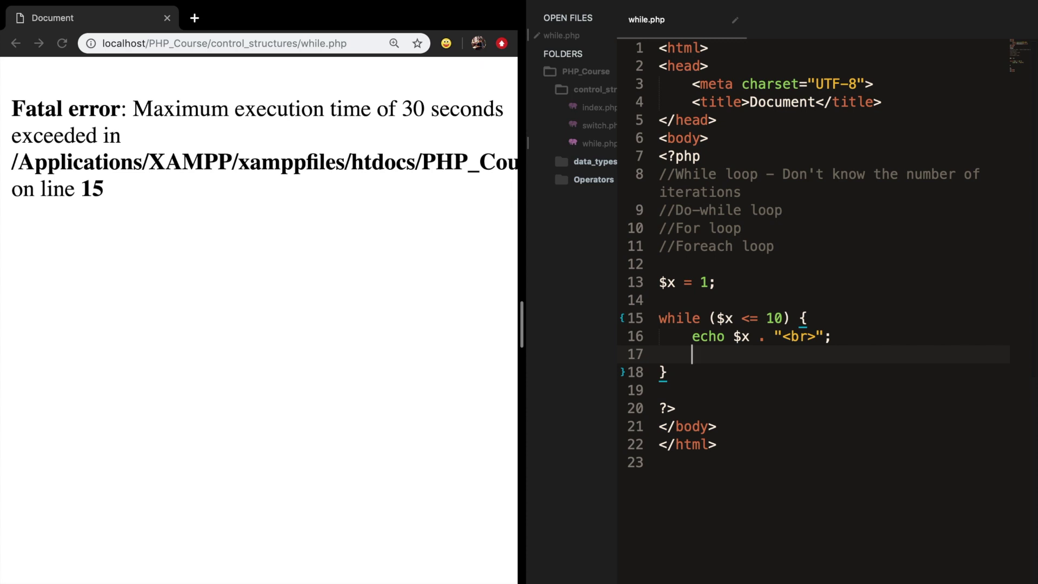
{"action": "type", "text": "$"}
{"action": "type", "text": "x++;"}
{"action": "left_click", "coordinate": [361, 337]}
{"action": "key", "text": "super+r"}
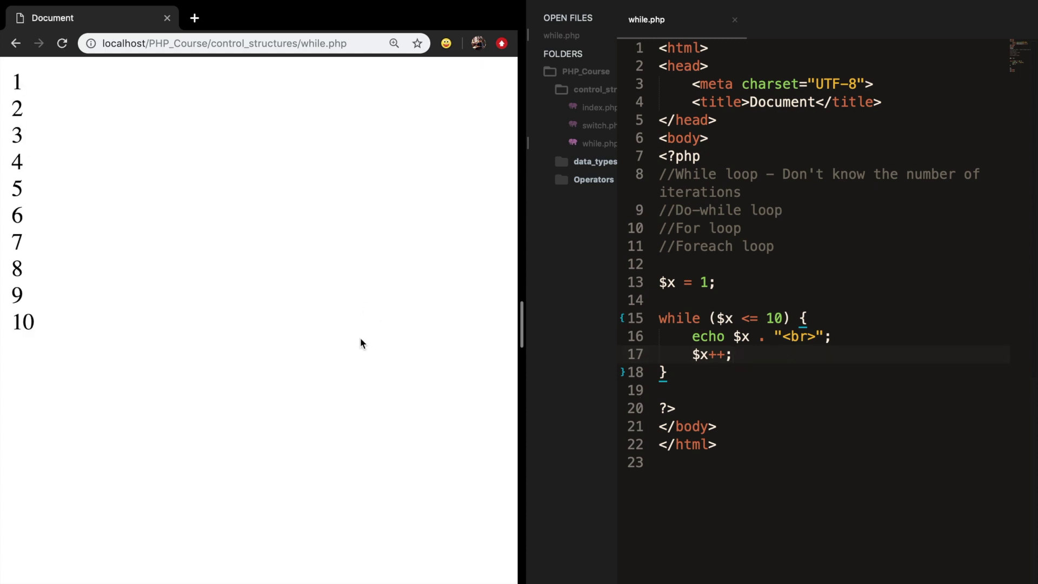